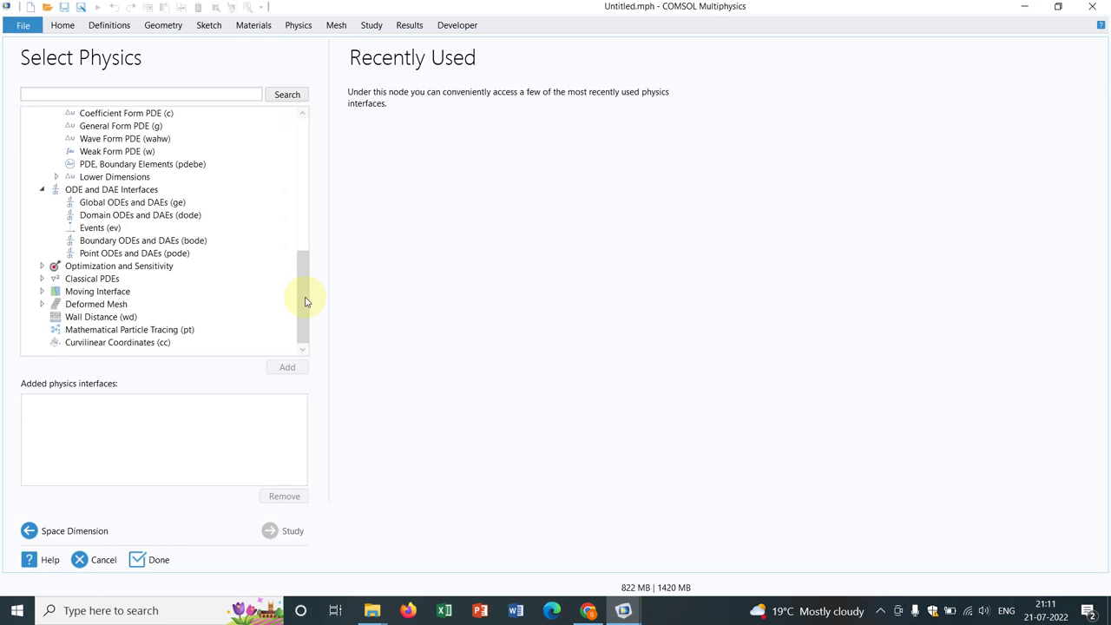
- Scroll the physics list and expand the Classical PDEs group
left_click_drag(304, 301, 305, 291)
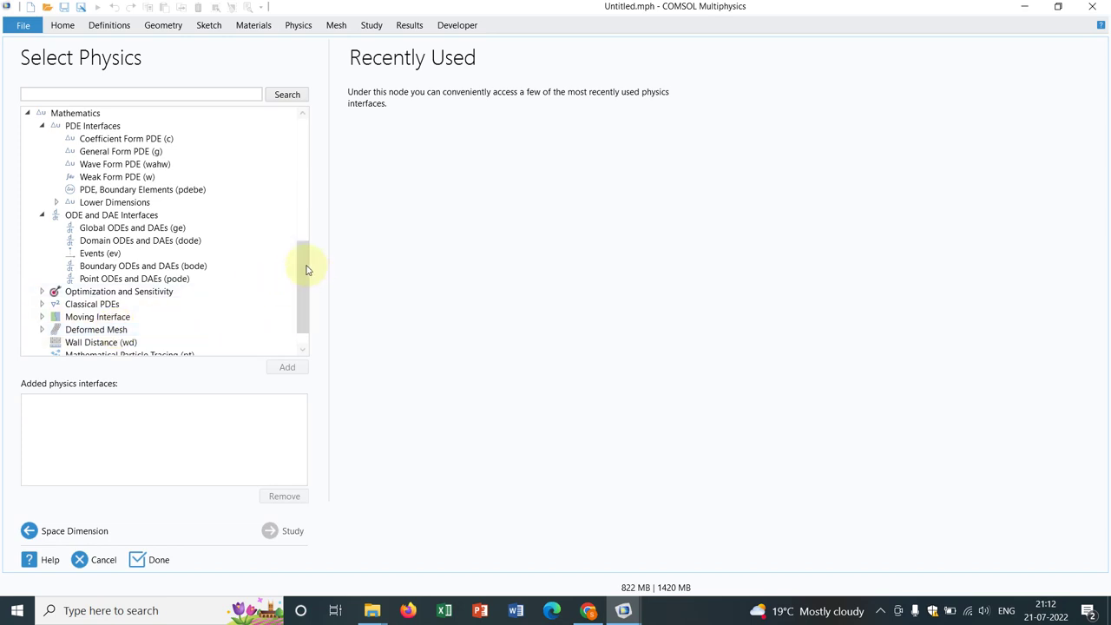
left_click_drag(305, 267, 306, 290)
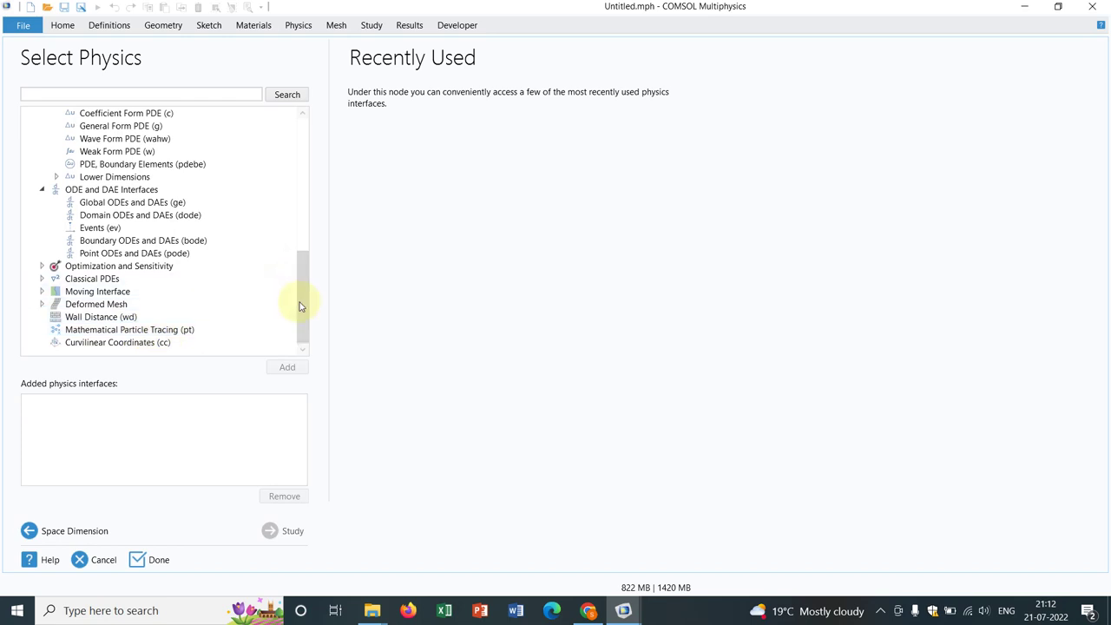
left_click_drag(303, 303, 303, 299)
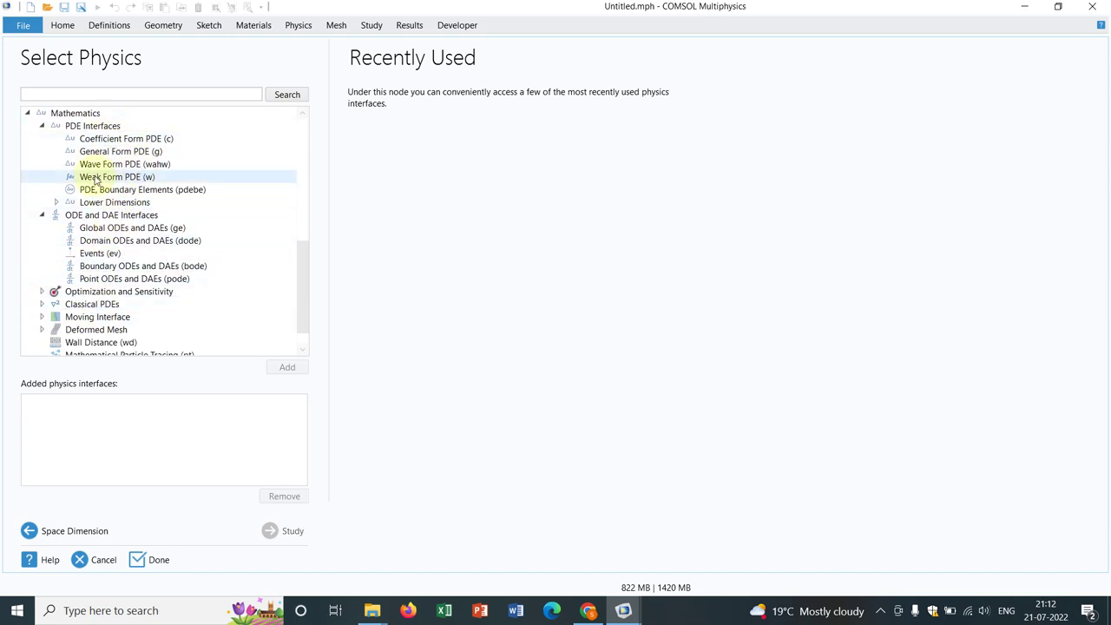
left_click(43, 306)
left_click_drag(303, 228, 304, 259)
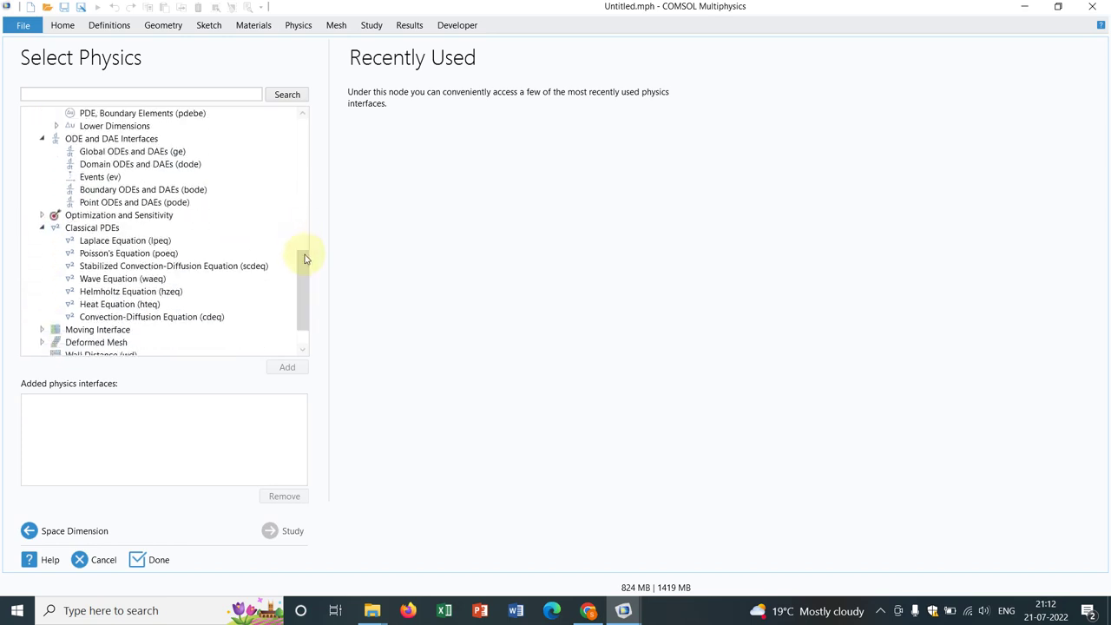
- Read the Laplace, Poisson's, Wave, Helmholtz, Heat and Convection-Diffusion Equation descriptions in turn
left_click(133, 244)
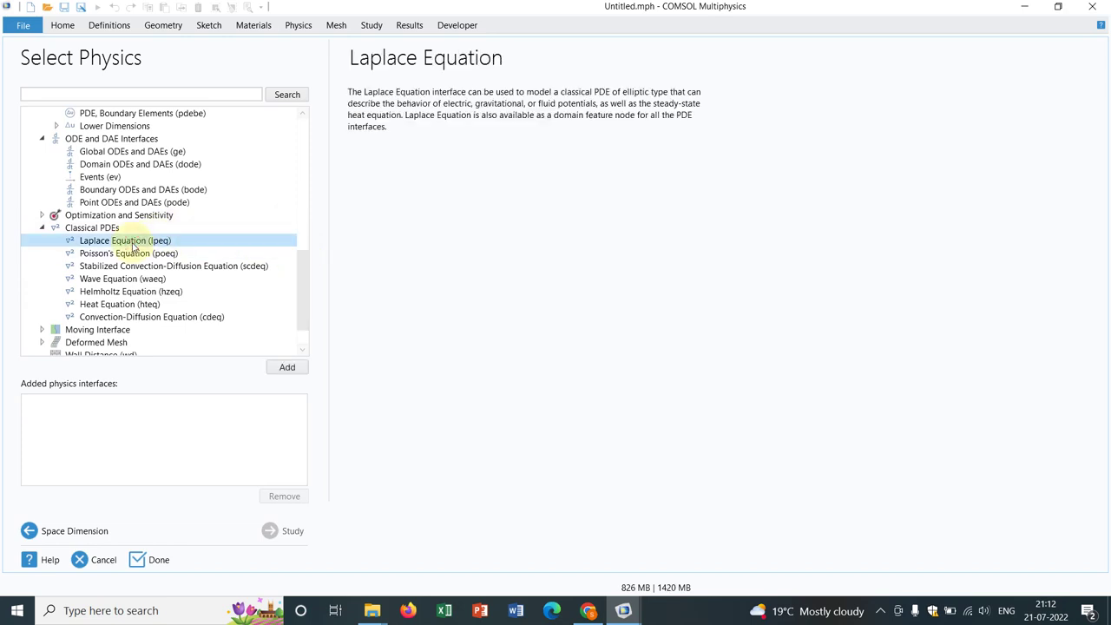
left_click(129, 255)
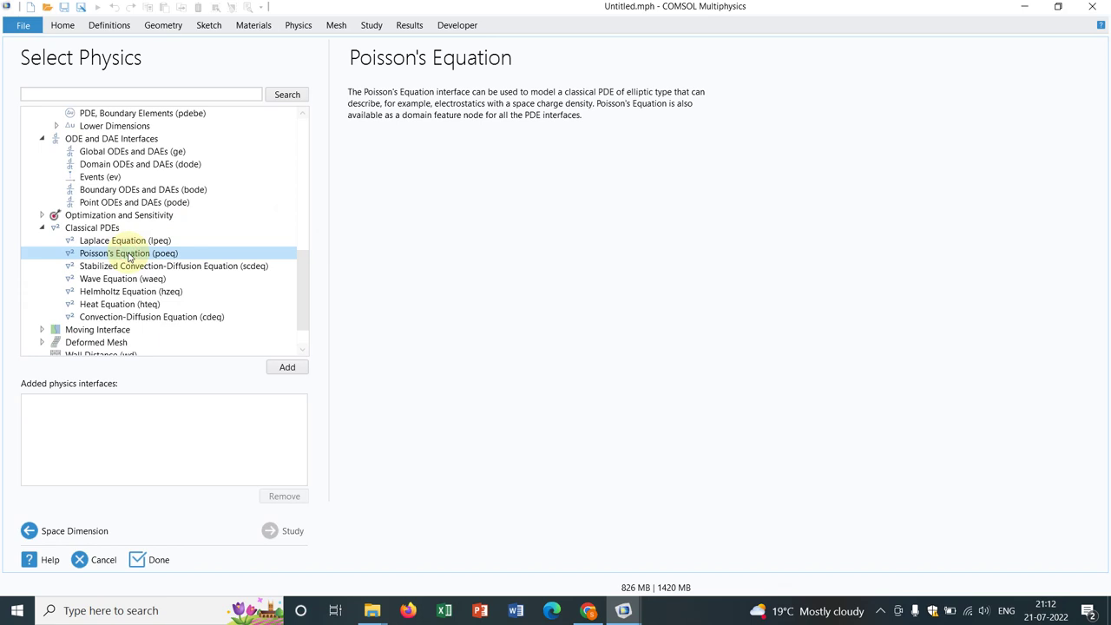
left_click(128, 278)
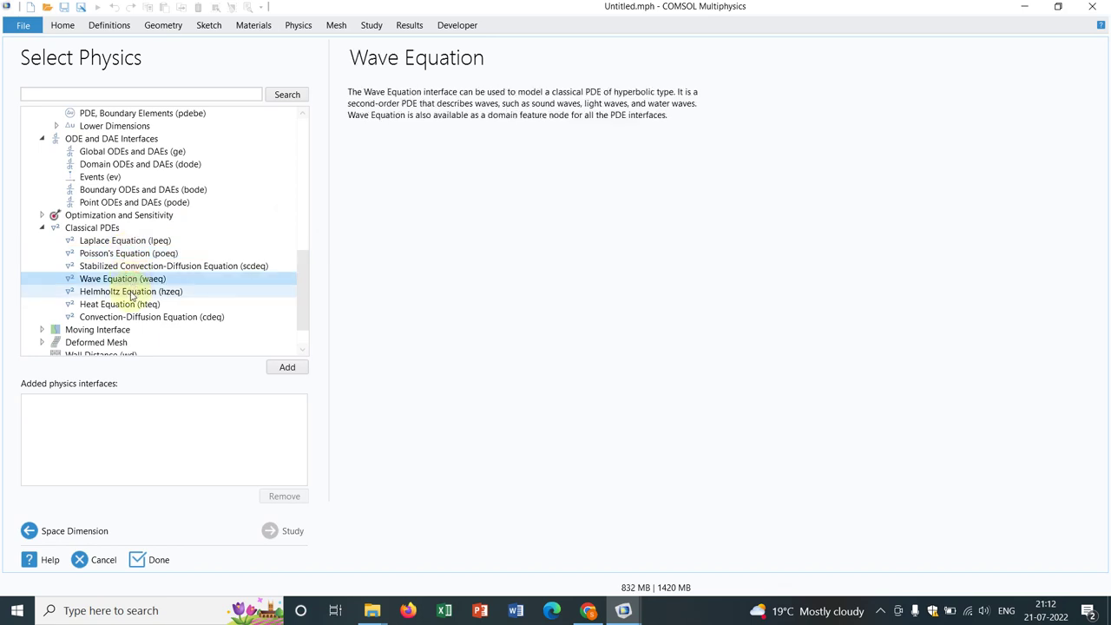
left_click(131, 293)
left_click(133, 305)
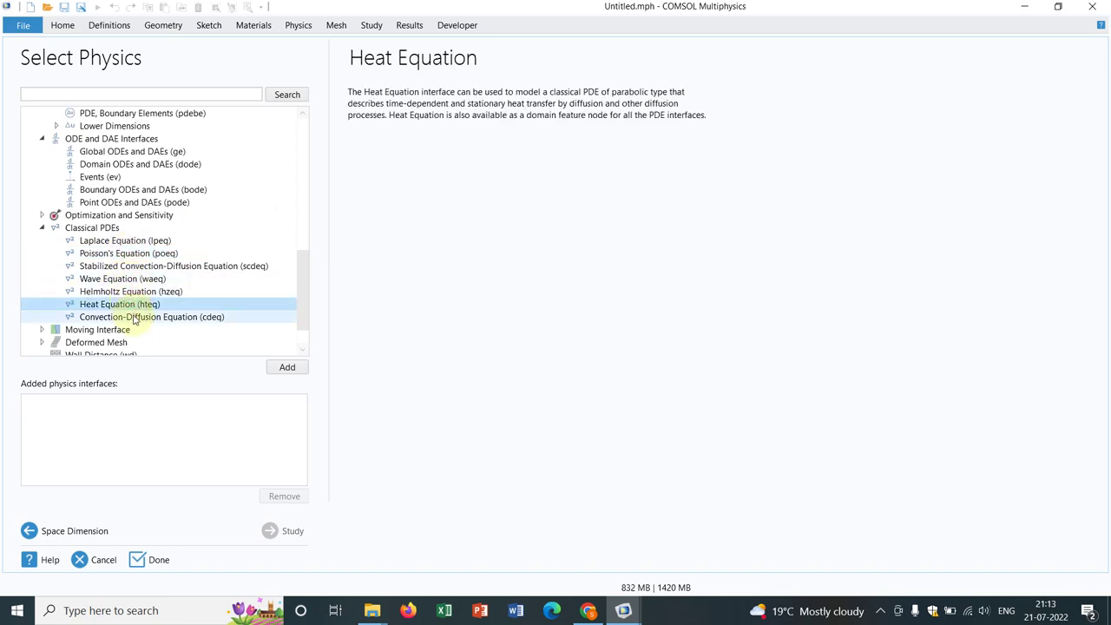
left_click(135, 318)
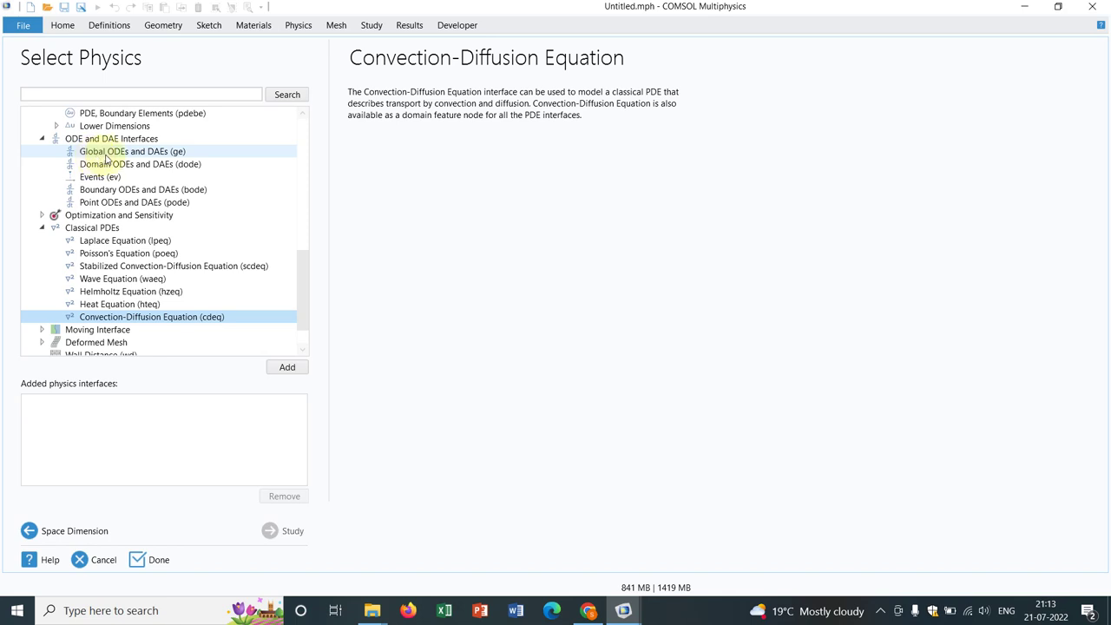
- Add Global ODEs and DAEs, Laplace, Poisson's, Wave, Coefficient Form PDE and General Form PDE
double_click(113, 155)
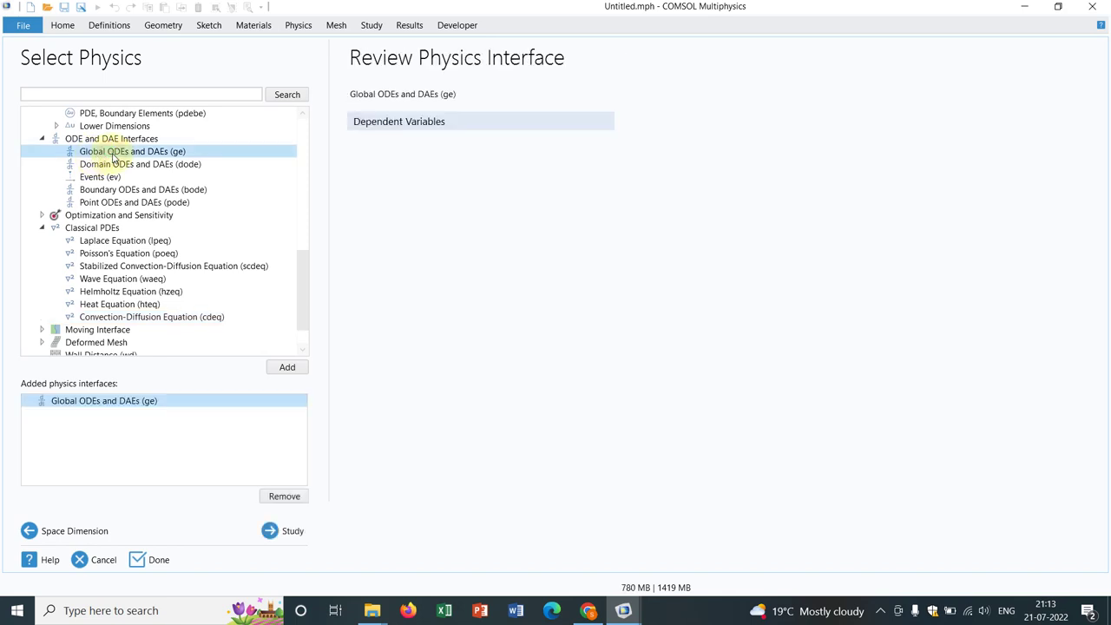
double_click(110, 243)
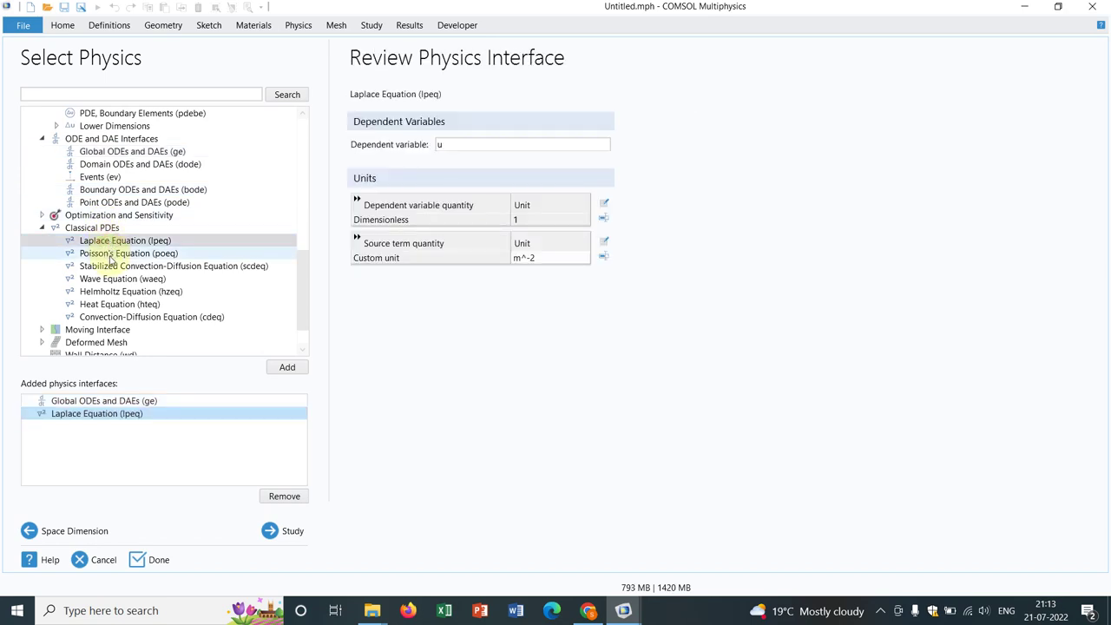
double_click(111, 254)
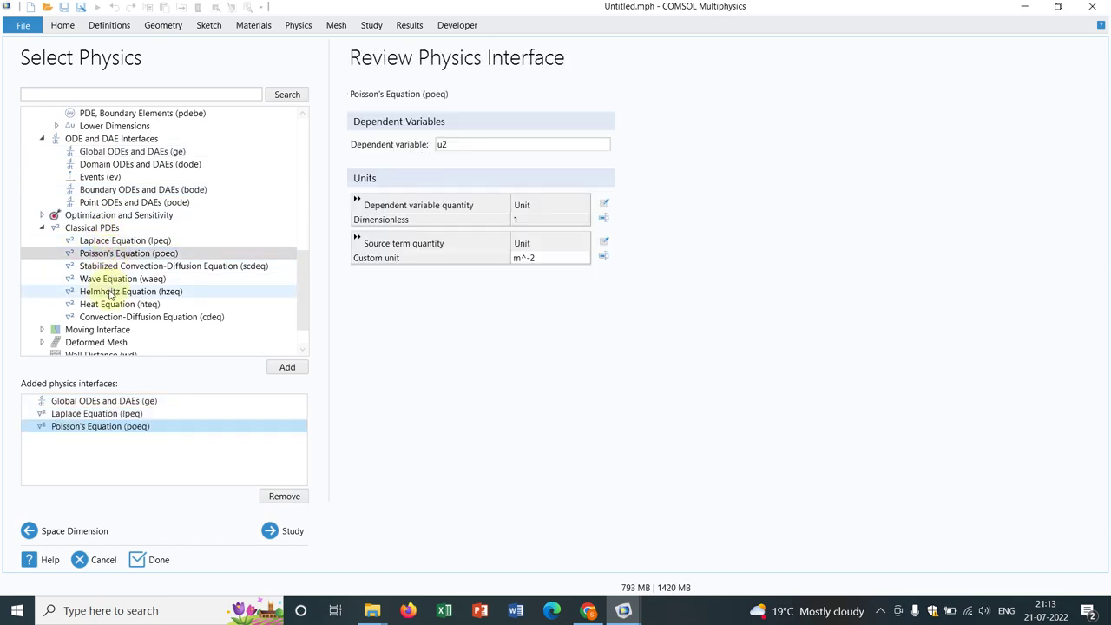
double_click(110, 279)
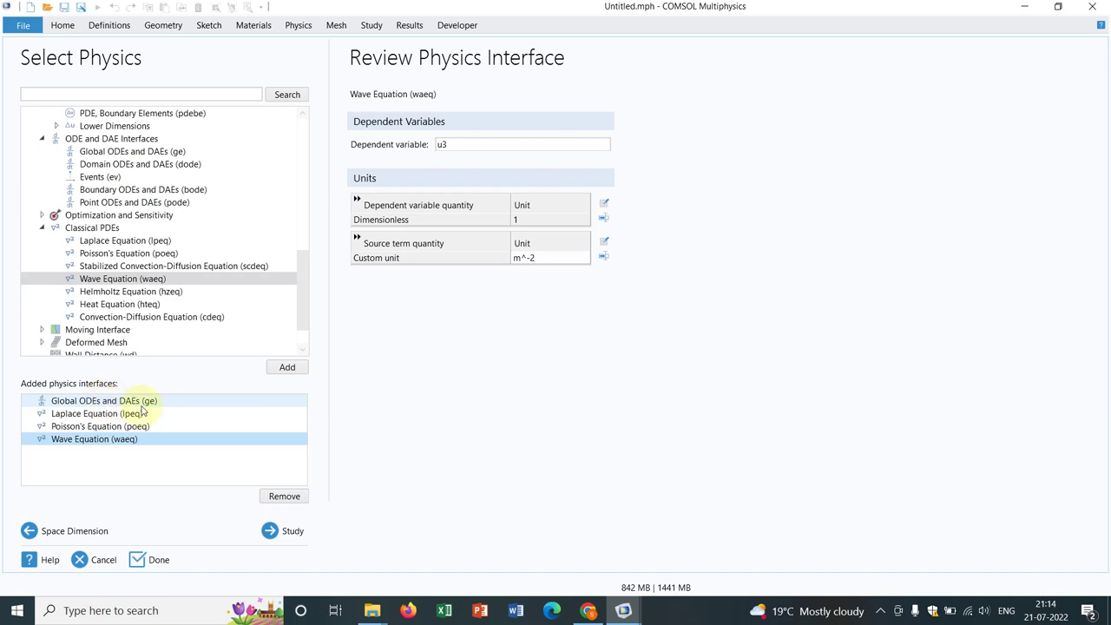
scroll(304, 292, "up", 1)
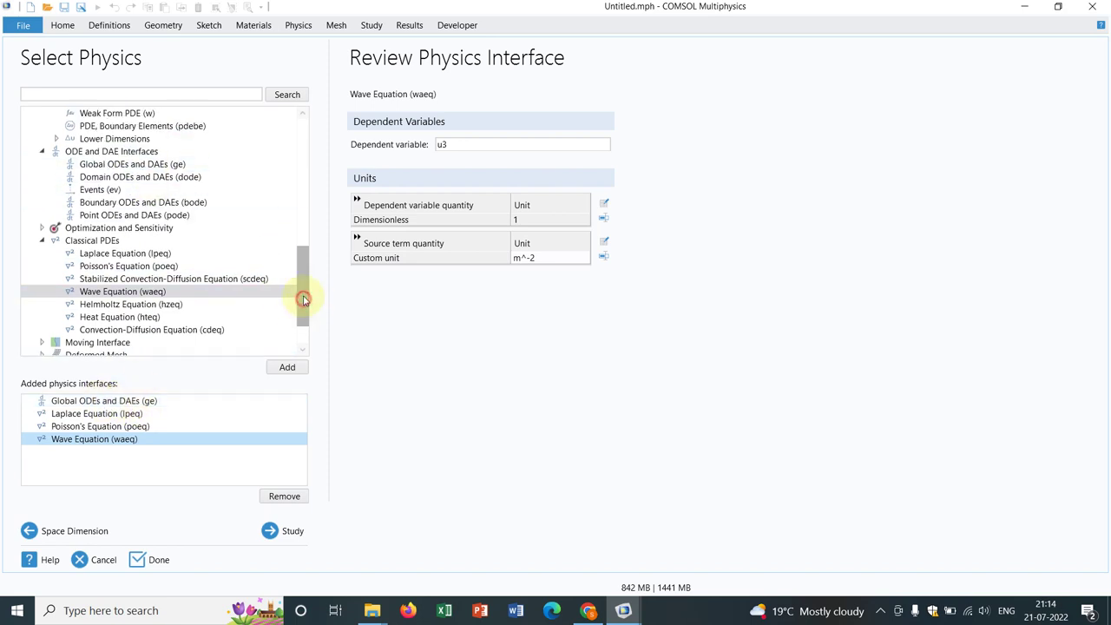
left_click_drag(304, 292, 303, 285)
double_click(164, 127)
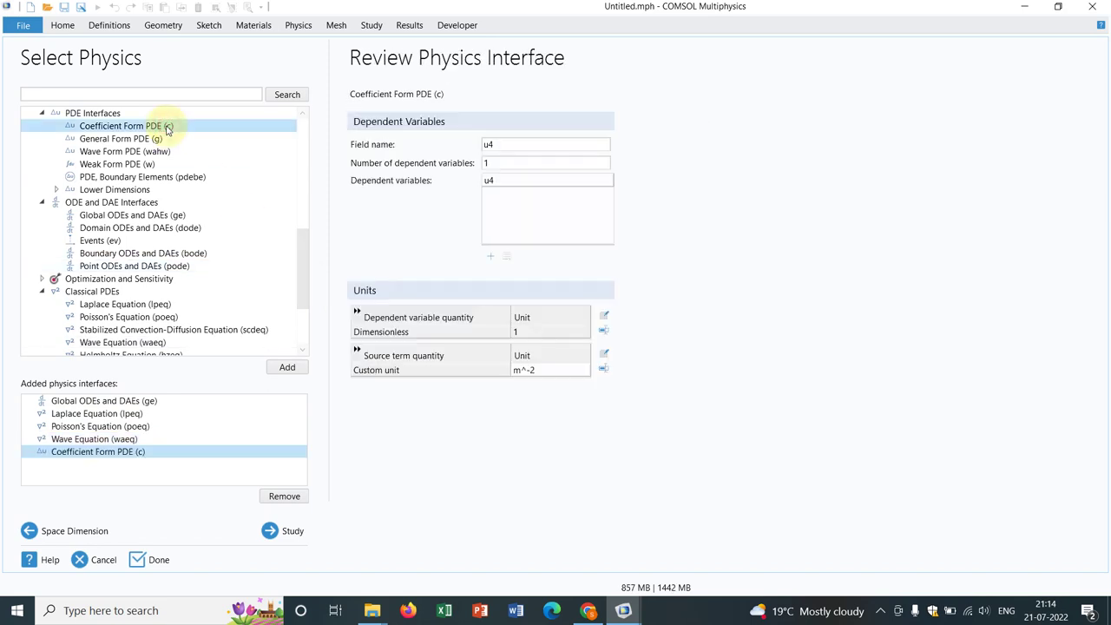
double_click(145, 140)
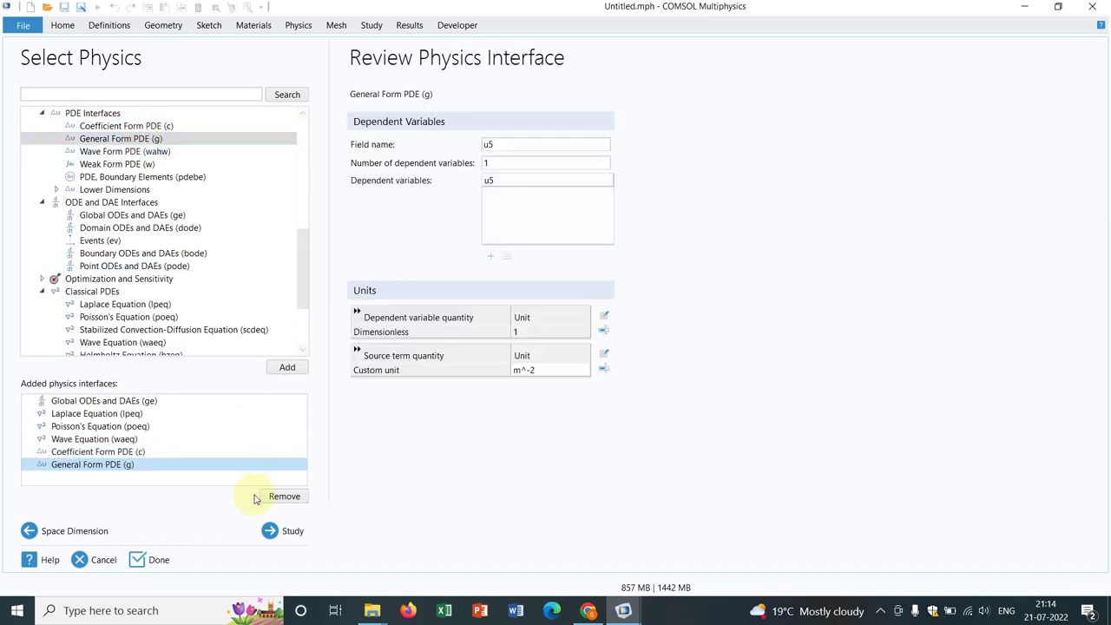
- Create the model with an Empty Study, discard Untitled.mph changes, and widen the model tree
left_click(290, 531)
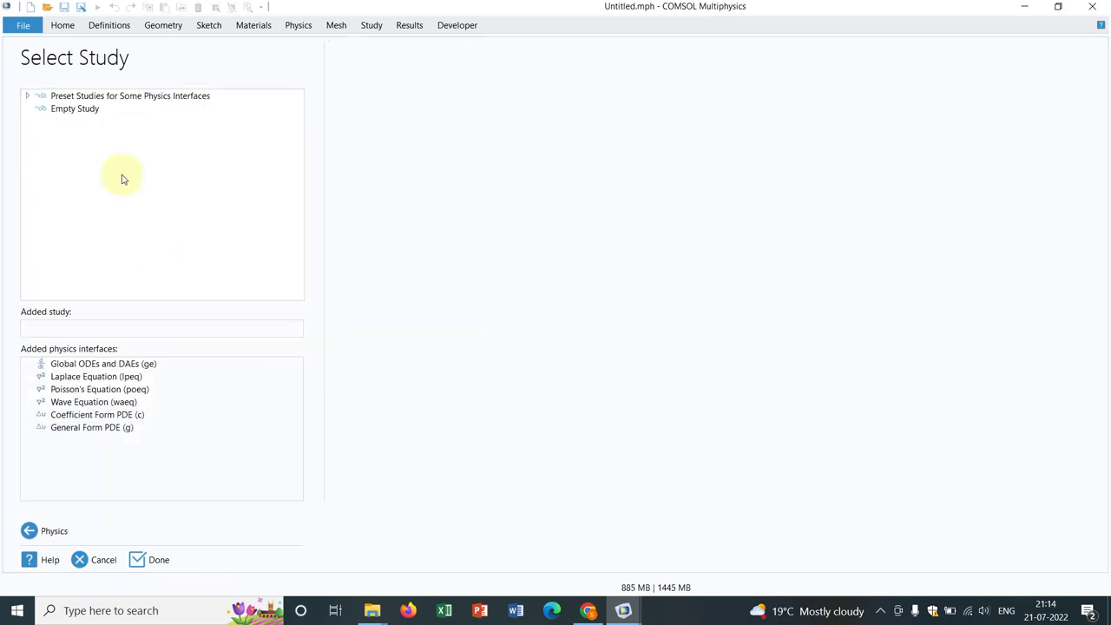
left_click(98, 113)
key("ctrl+n")
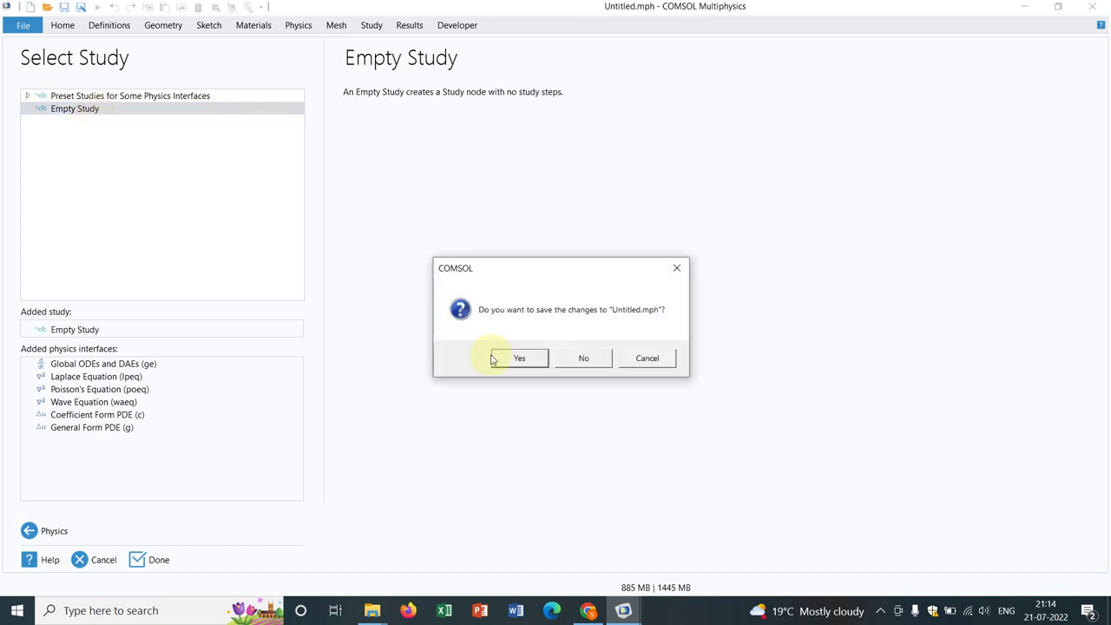
left_click(584, 359)
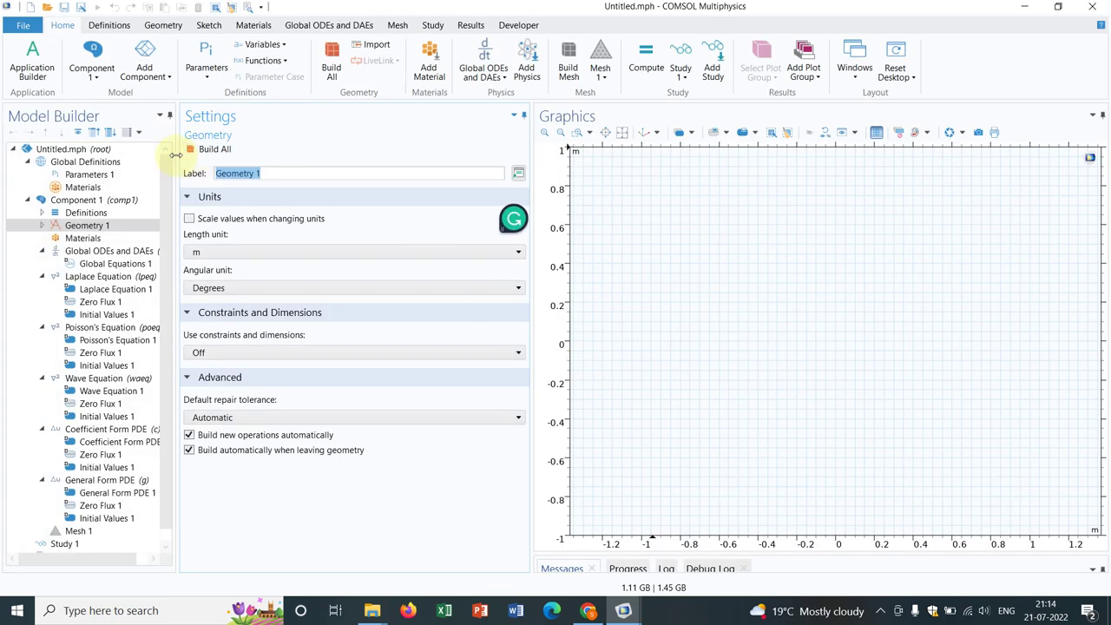
left_click_drag(173, 153, 335, 178)
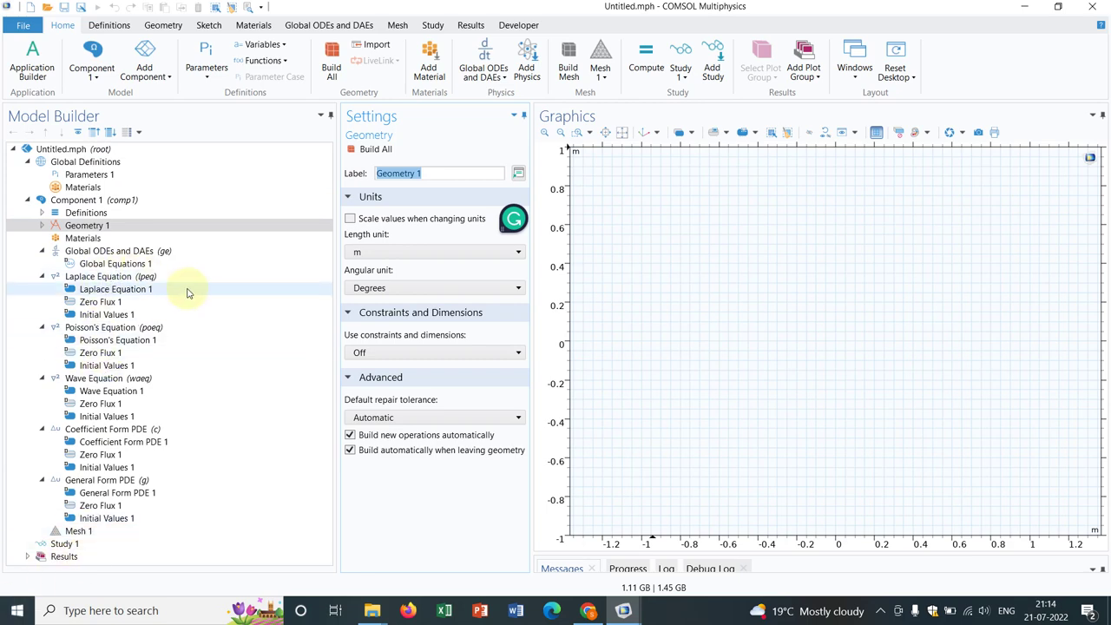
- Check the Laplace interface's dependent variable, then show Laplace Equation 1's equation ∇·(−∇u)=0
left_click(75, 278)
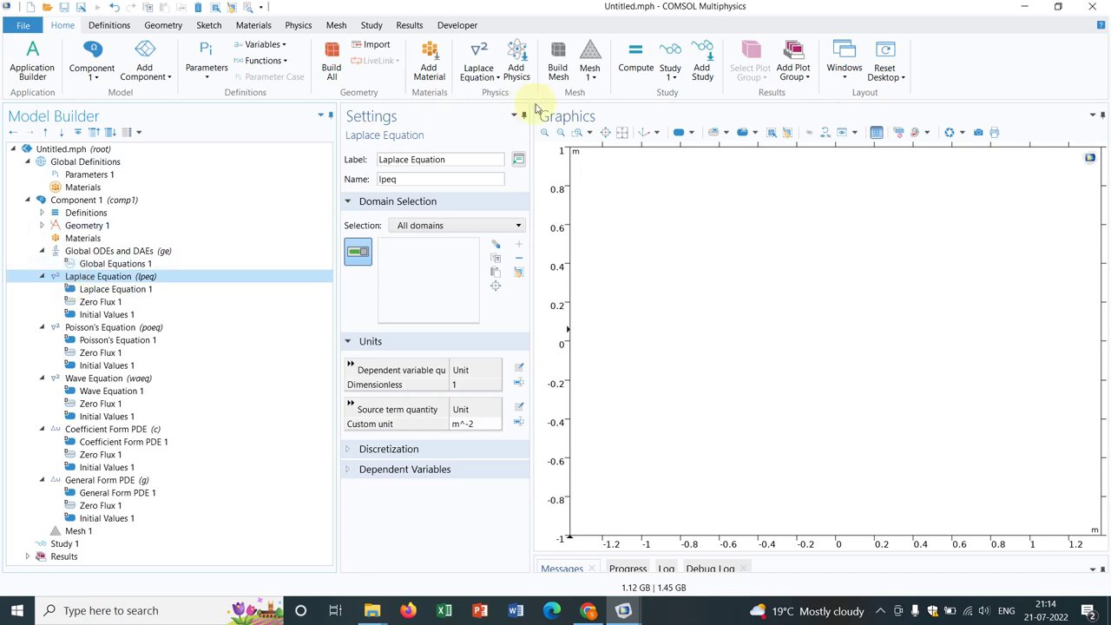
left_click_drag(531, 117, 656, 130)
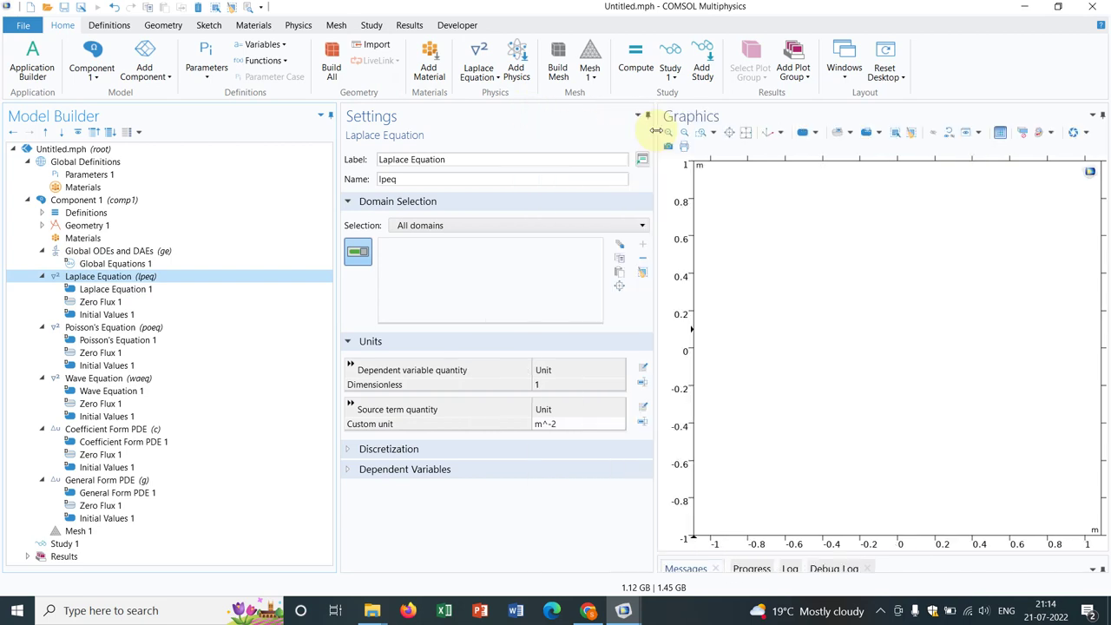
left_click(351, 450)
left_click(352, 449)
left_click(364, 473)
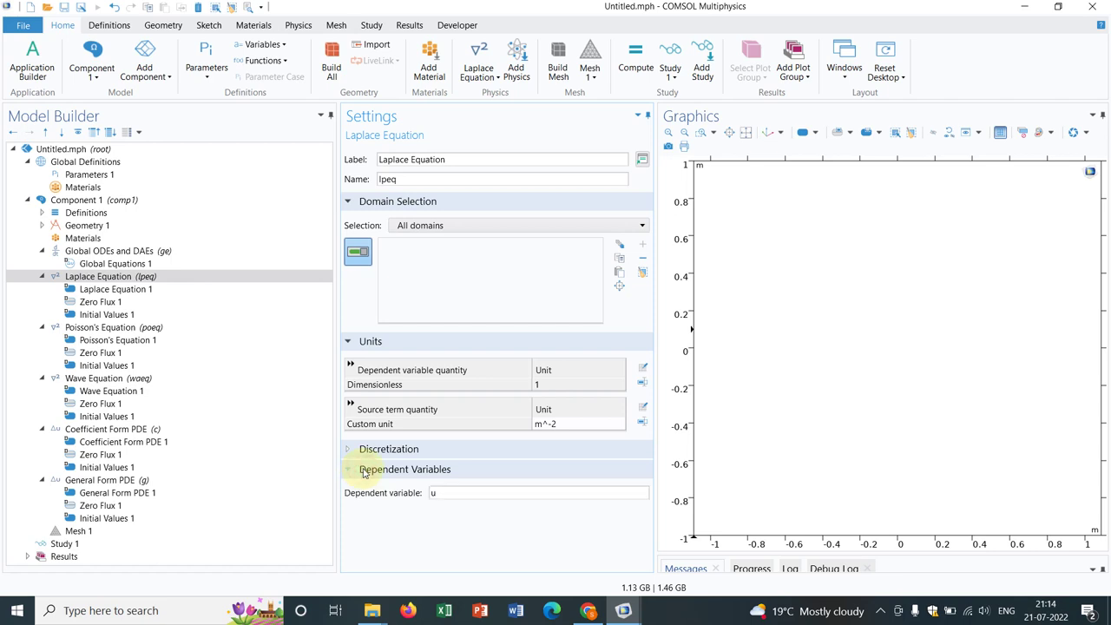
left_click(128, 292)
left_click(364, 344)
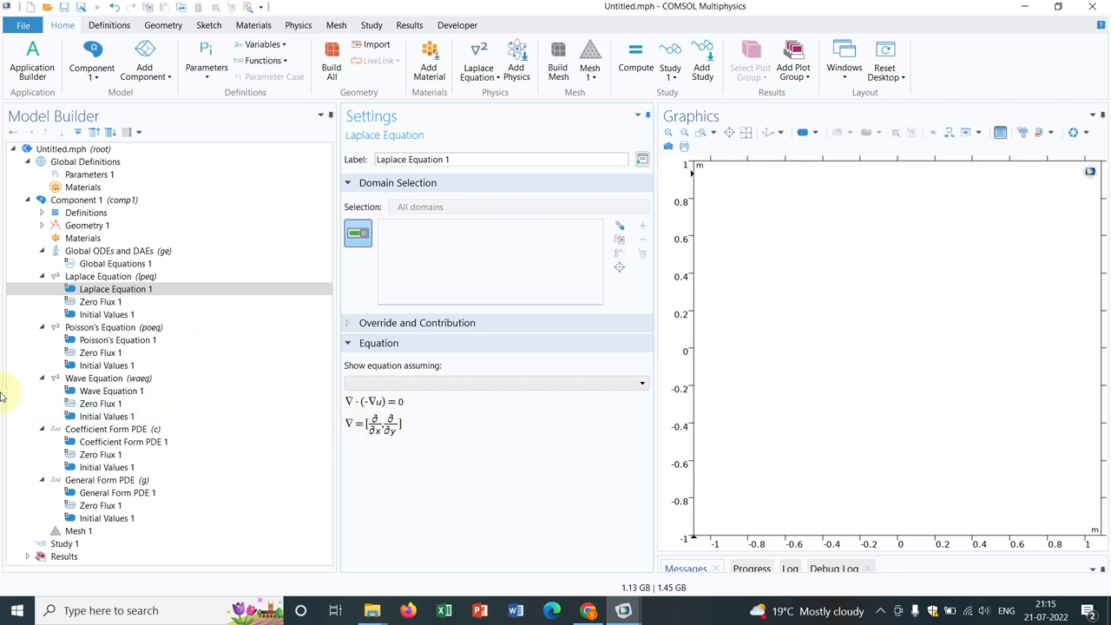
- Show Poisson's Equation 1's equation ∇·(−c∇u2)=f and its source term f = 1
left_click(120, 341)
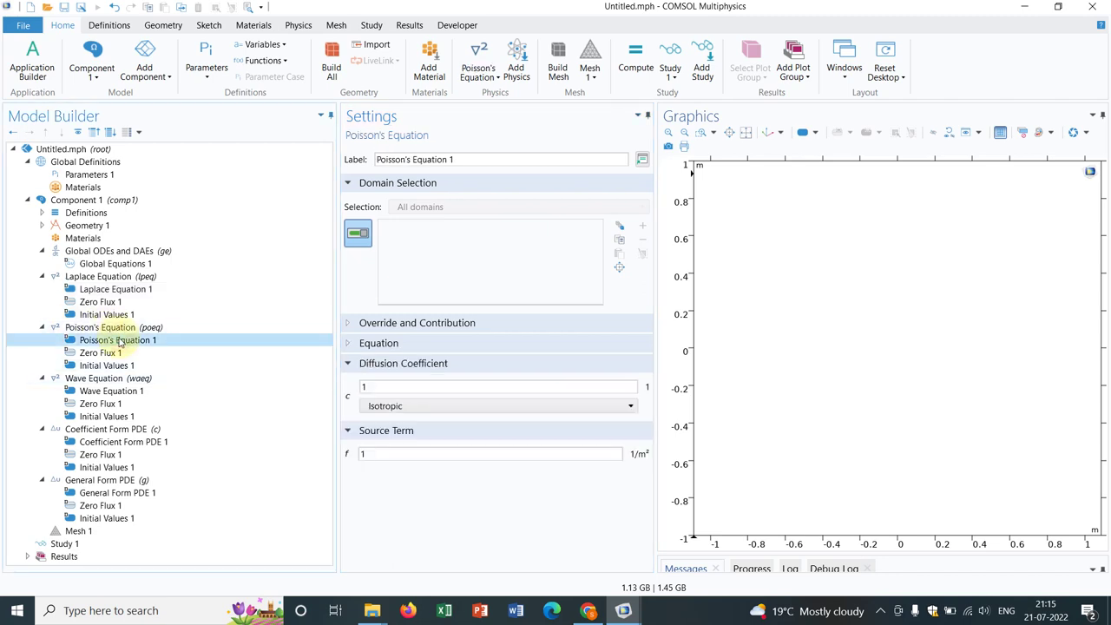
left_click(351, 346)
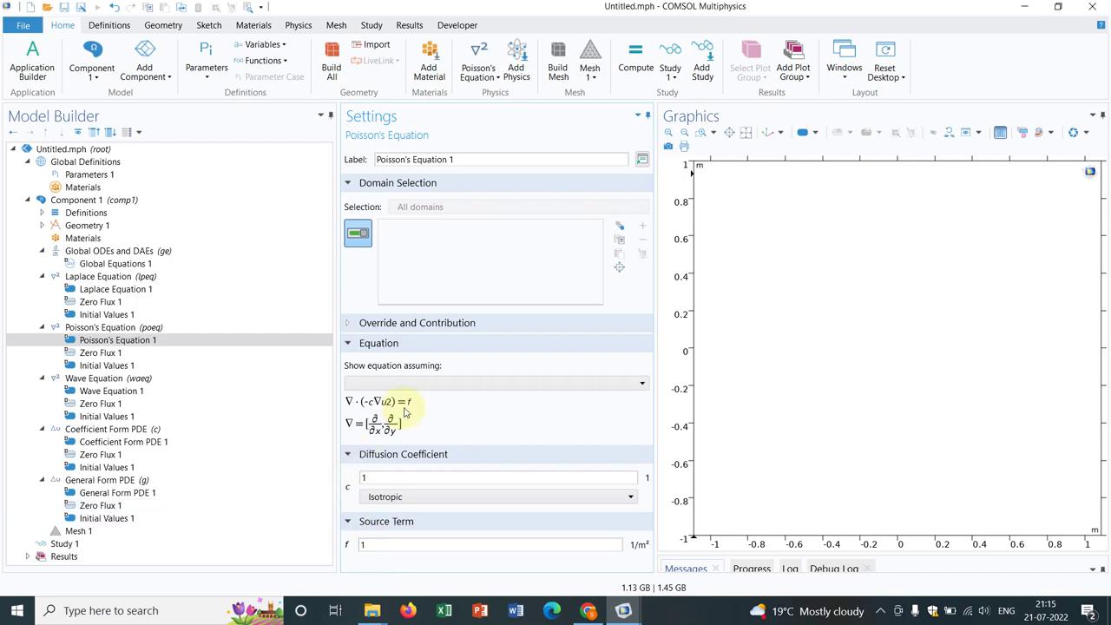
left_click(379, 544)
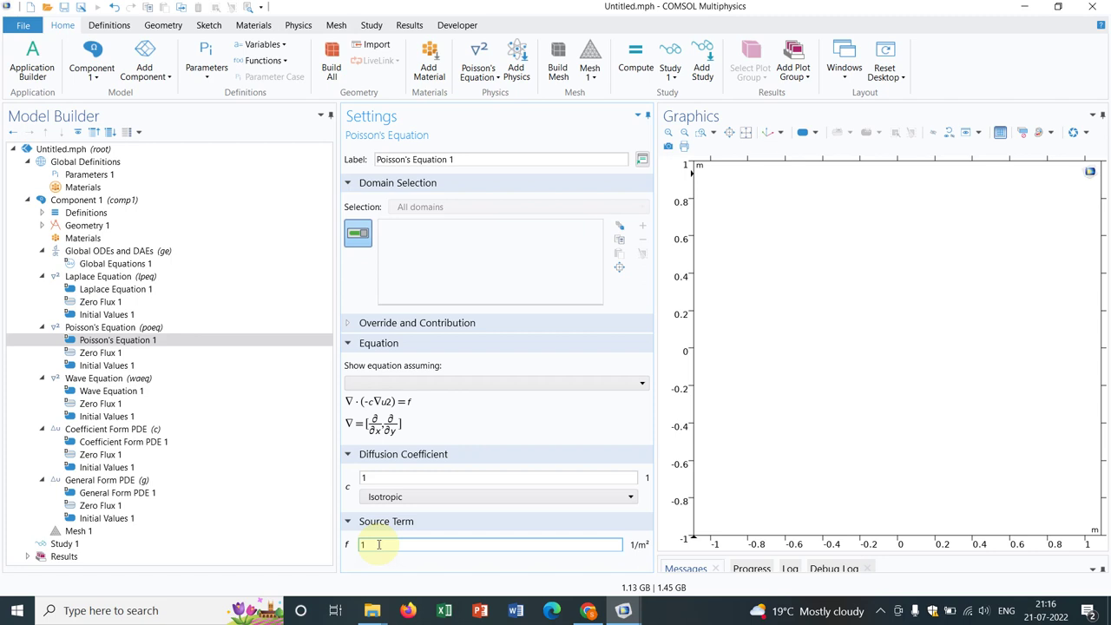
- Review the Wave Equation 1 formula and coefficients, then show the Coefficient Form PDE settings
left_click(122, 379)
left_click(122, 390)
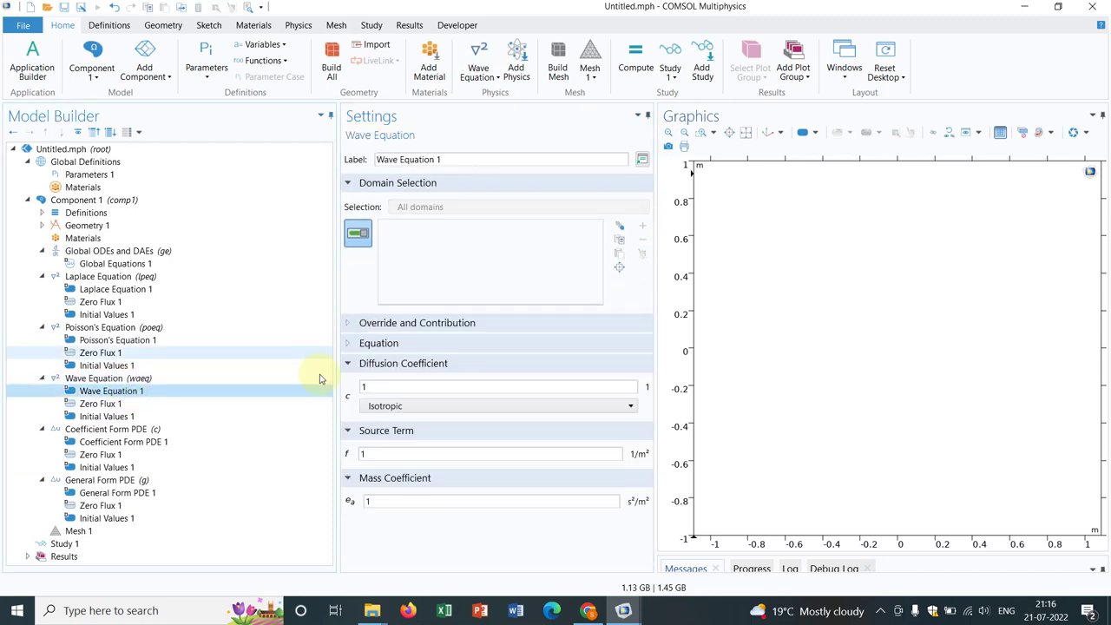
left_click(355, 344)
left_click_drag(648, 168, 645, 240)
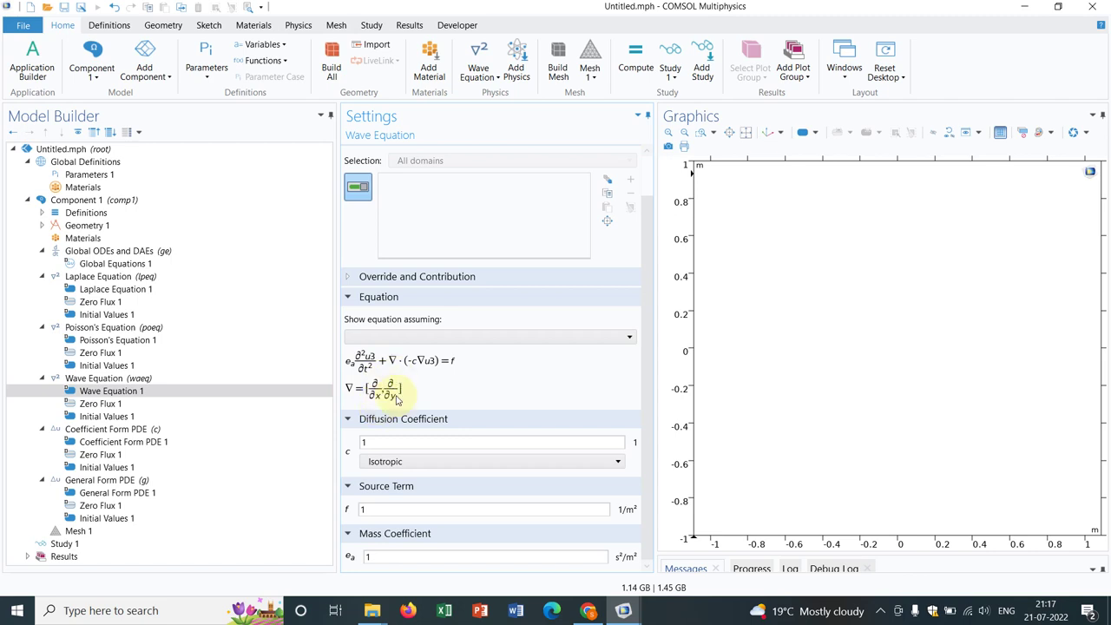
left_click(87, 432)
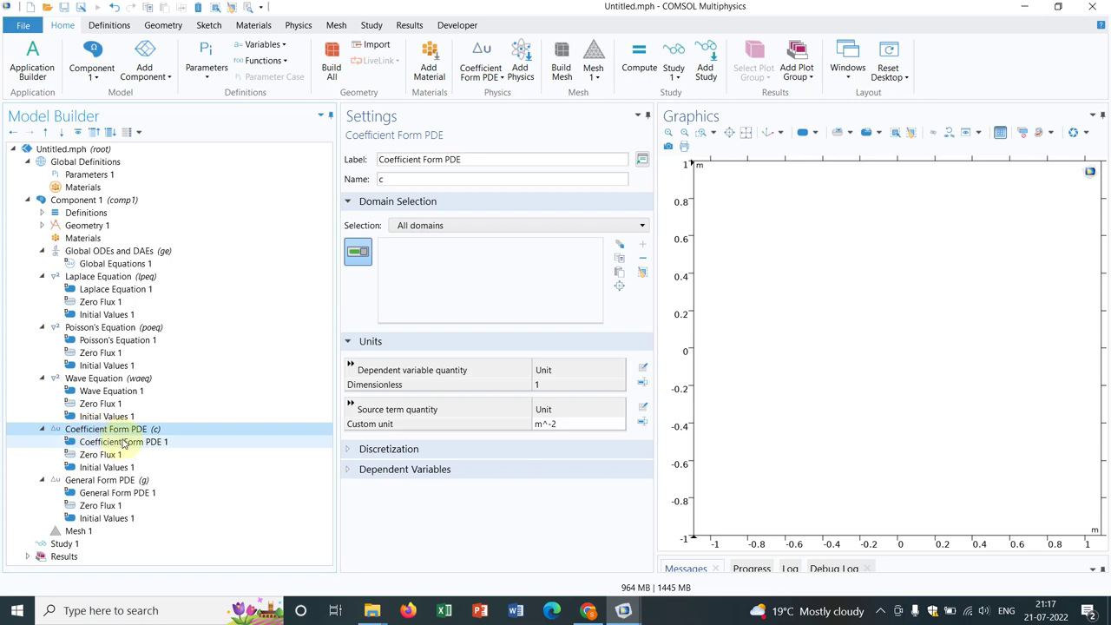
- Display Coefficient Form PDE 1's equation and coefficients c=1, a=0, f=1, ea=0, da=1
left_click(125, 443)
left_click(349, 344)
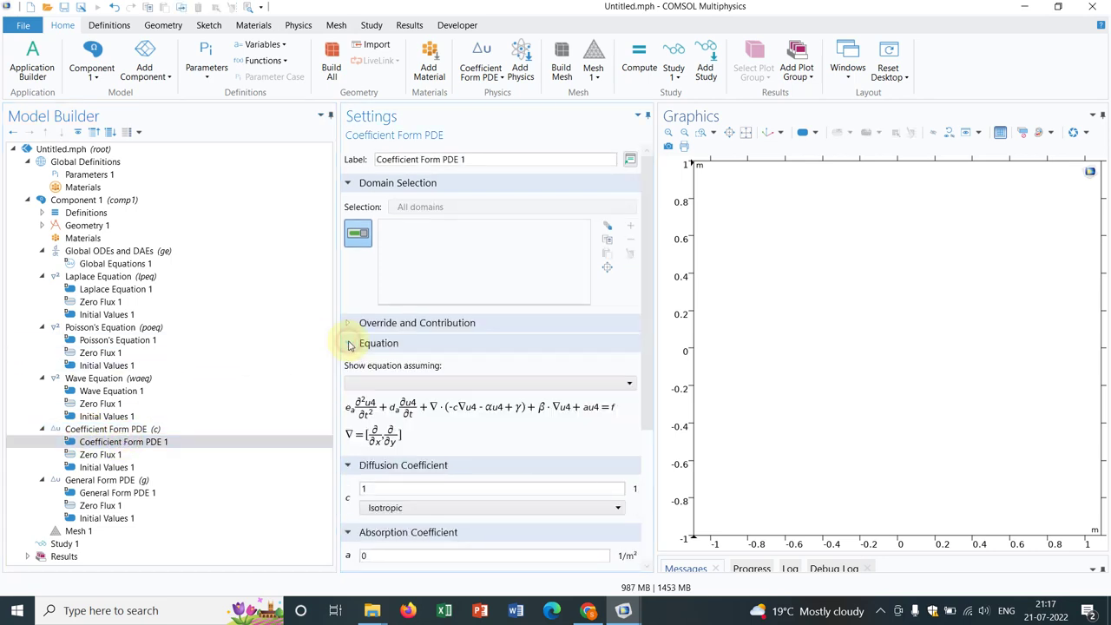
left_click_drag(648, 178, 649, 267)
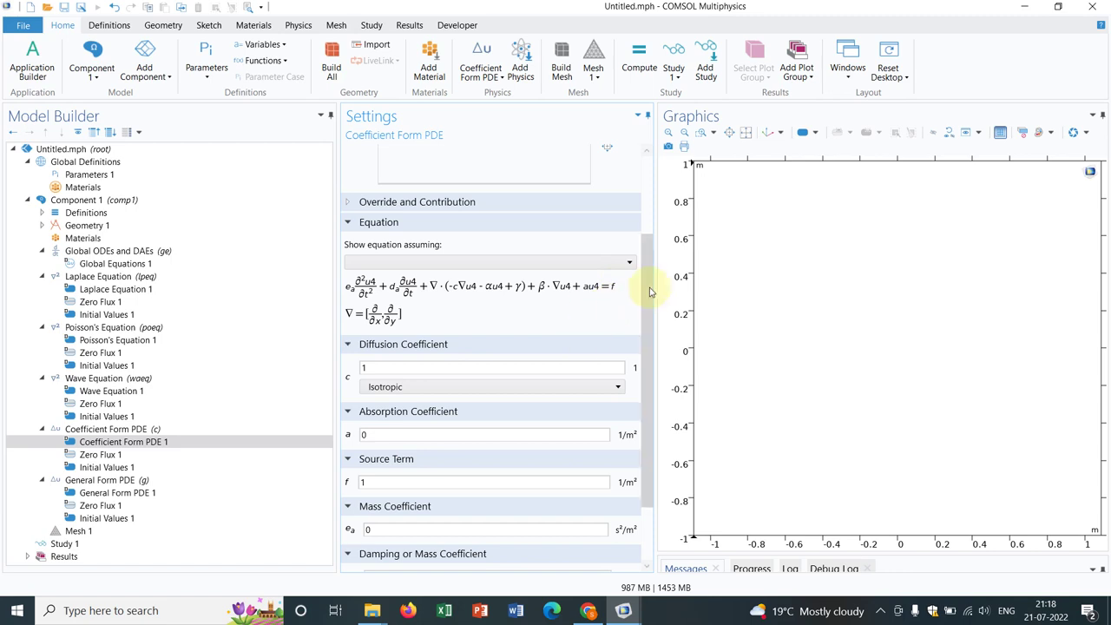
left_click_drag(651, 270, 650, 397)
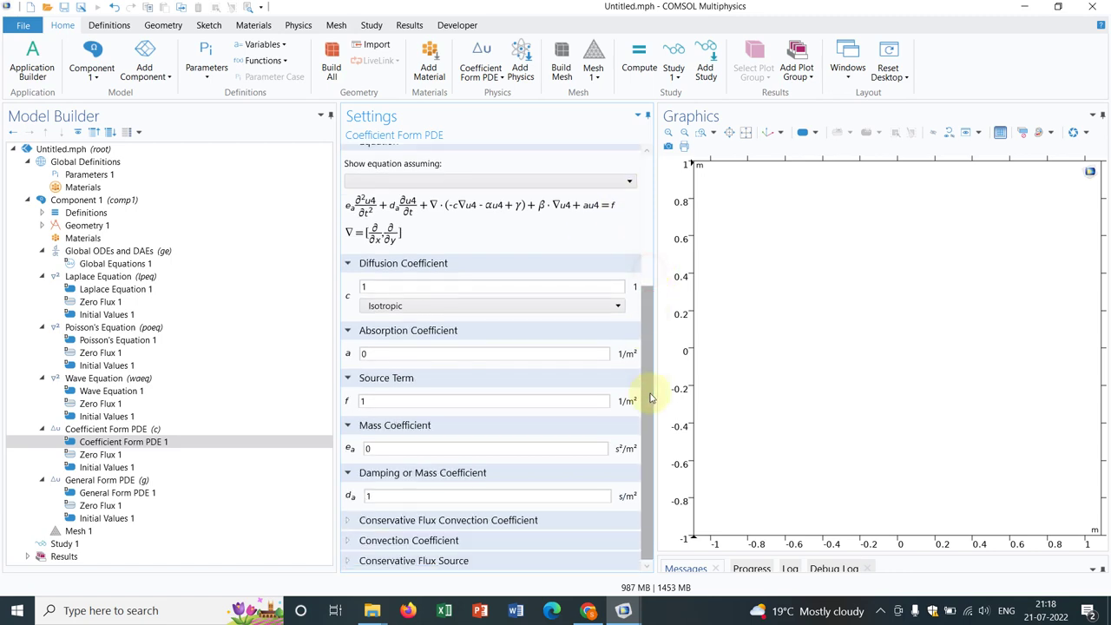
left_click(390, 287)
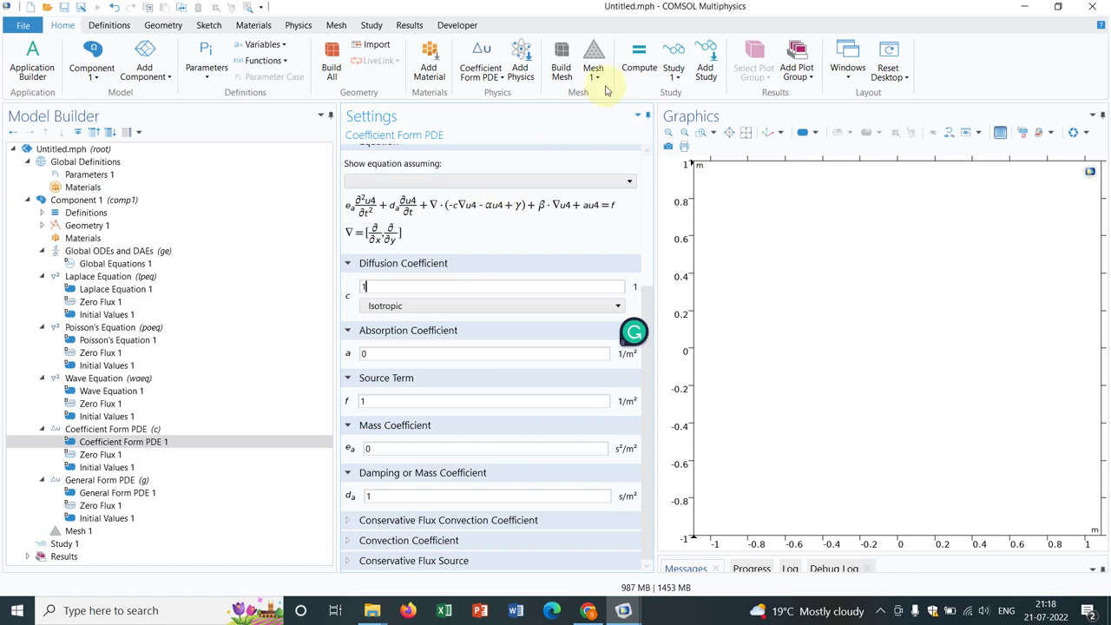
- Show General Form PDE 1's equation ea∂²u5/∂t² + da∂u5/∂t + ∇·Γ = f
left_click(121, 480)
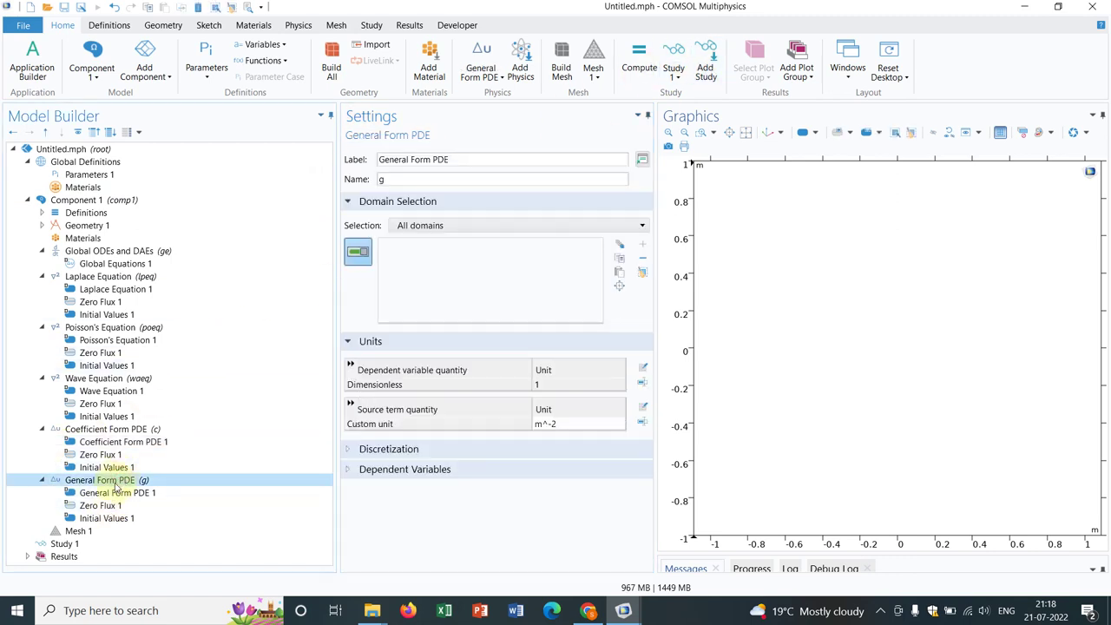
left_click(118, 492)
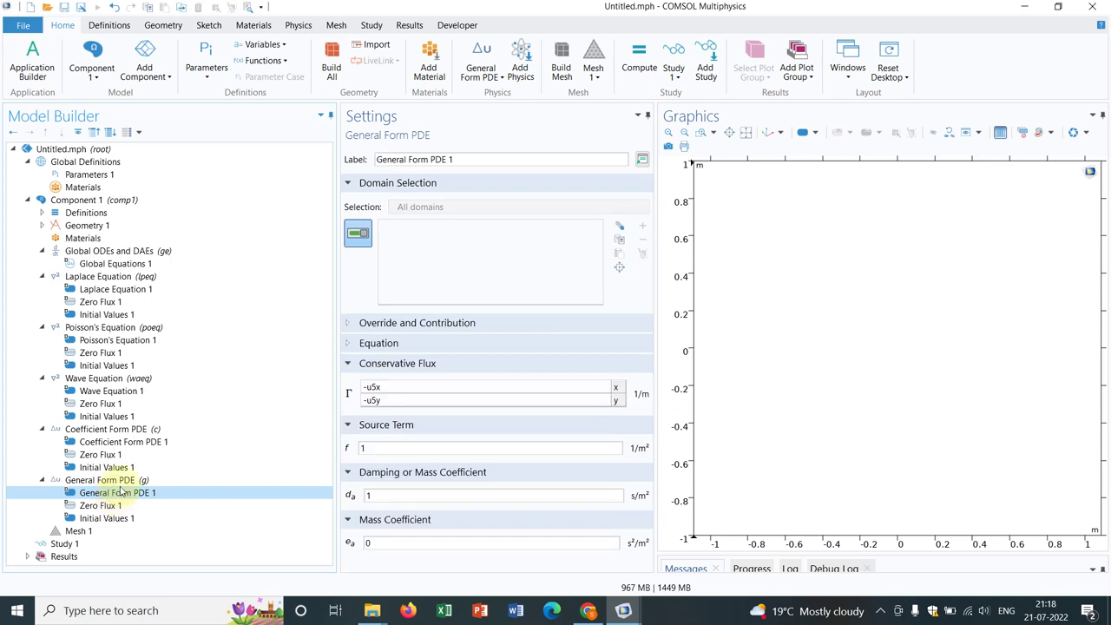
left_click(368, 343)
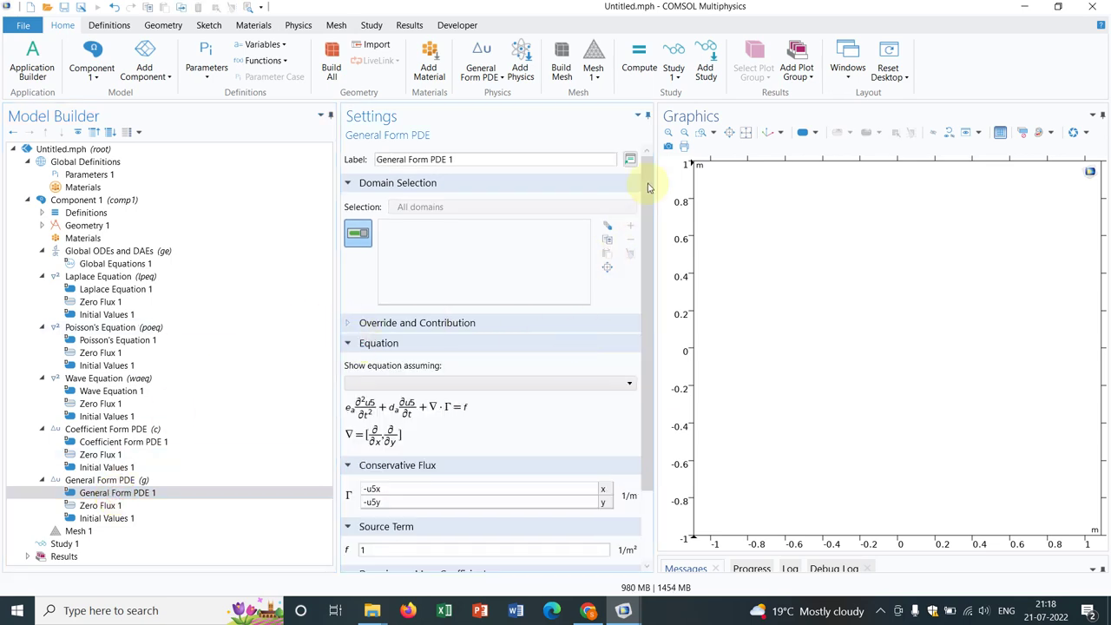
scroll(638, 208, "down", 2)
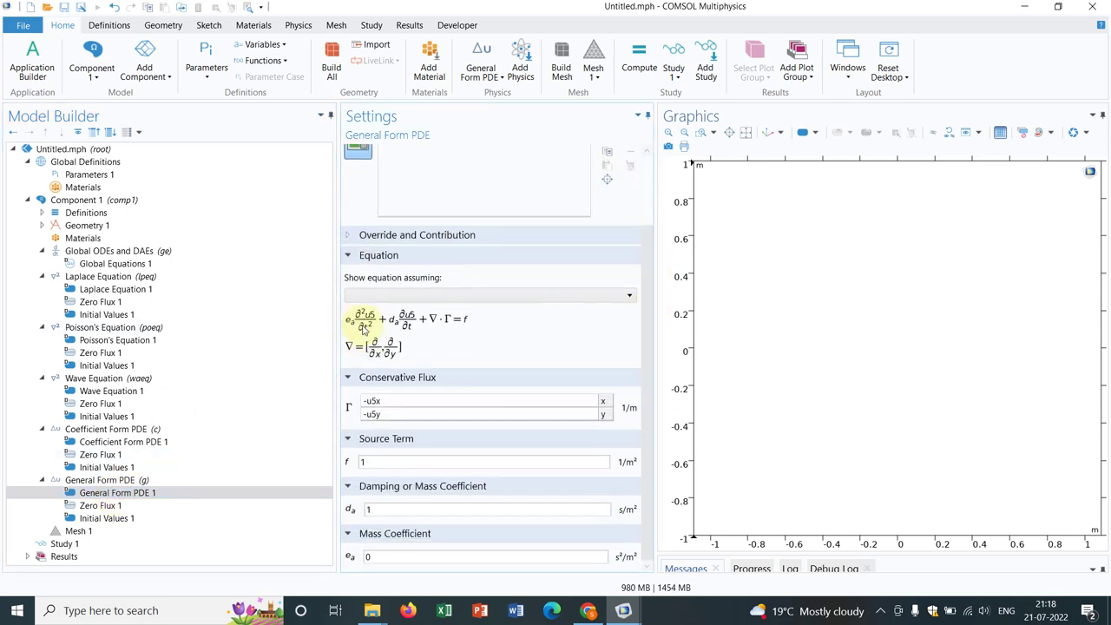